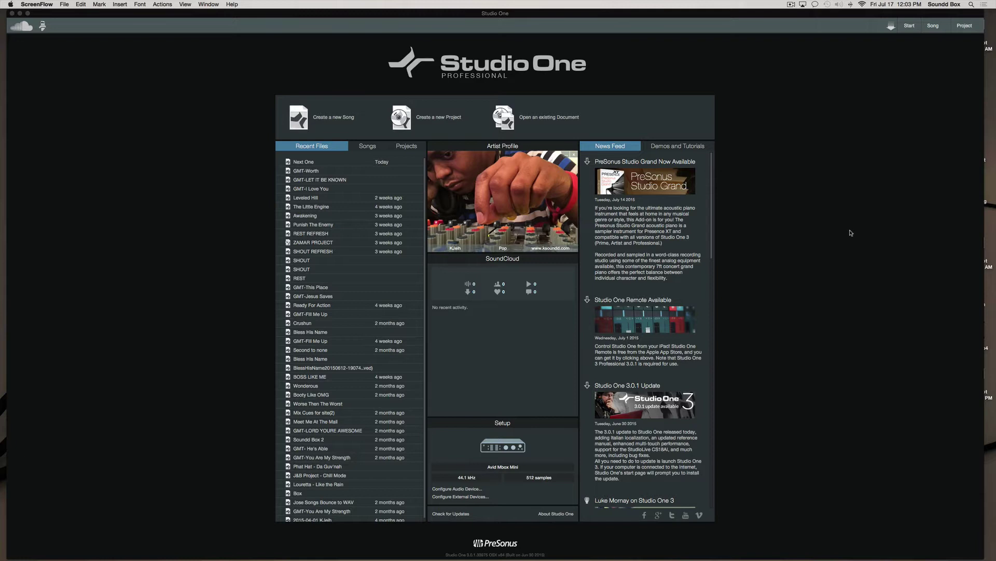
- Start a new empty song and give it the title ELIB
click(347, 118)
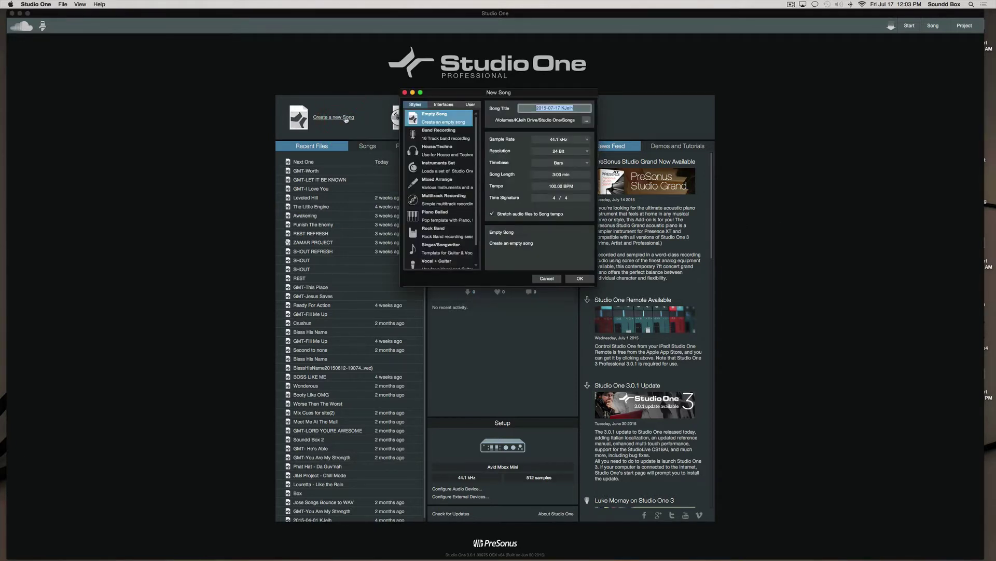
text(ELIB)
key(Return)
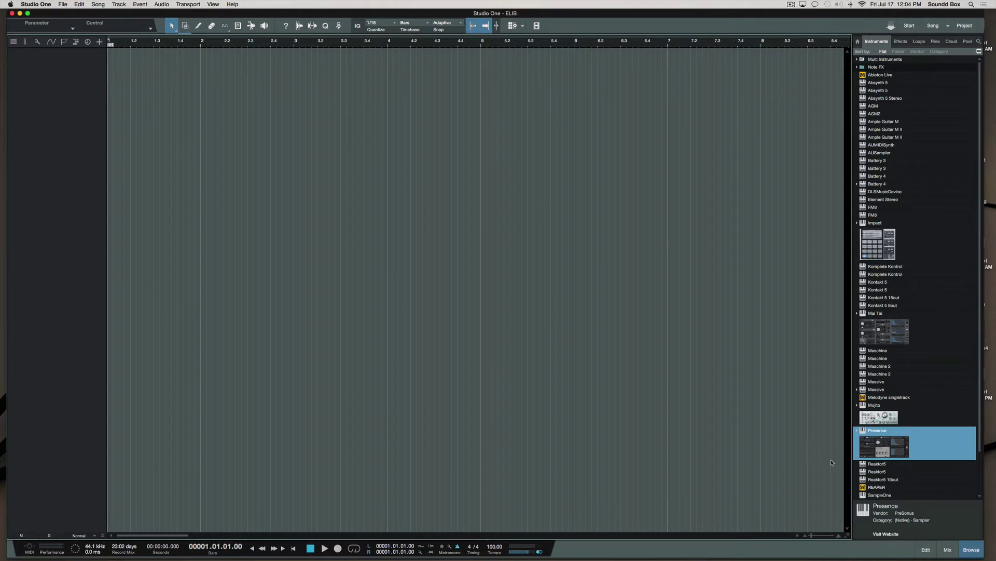
- Add a Mai Tai instrument track from the Instruments browser and record a part on it
click(879, 328)
drag(879, 328, 377, 254)
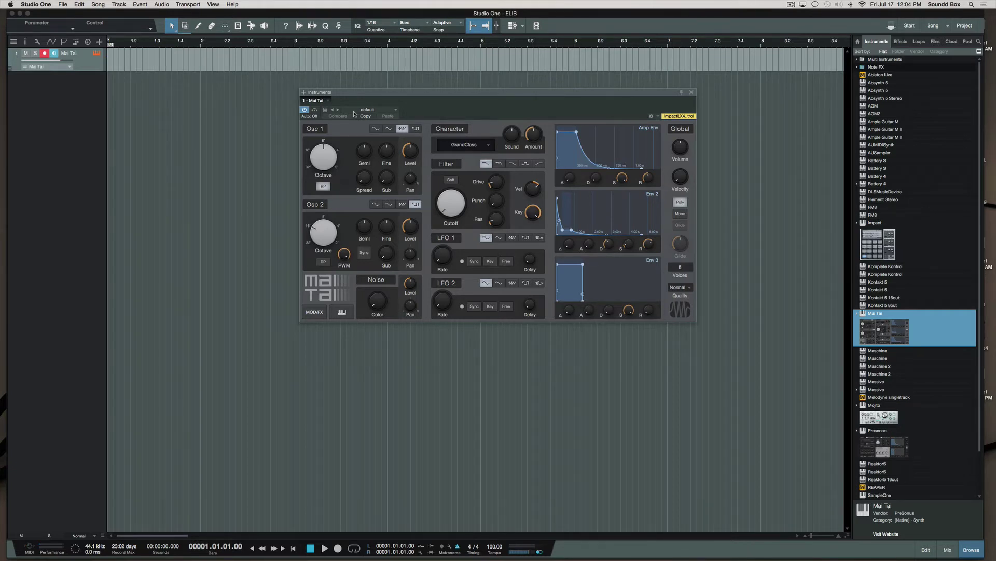
key(KP_Multiply)
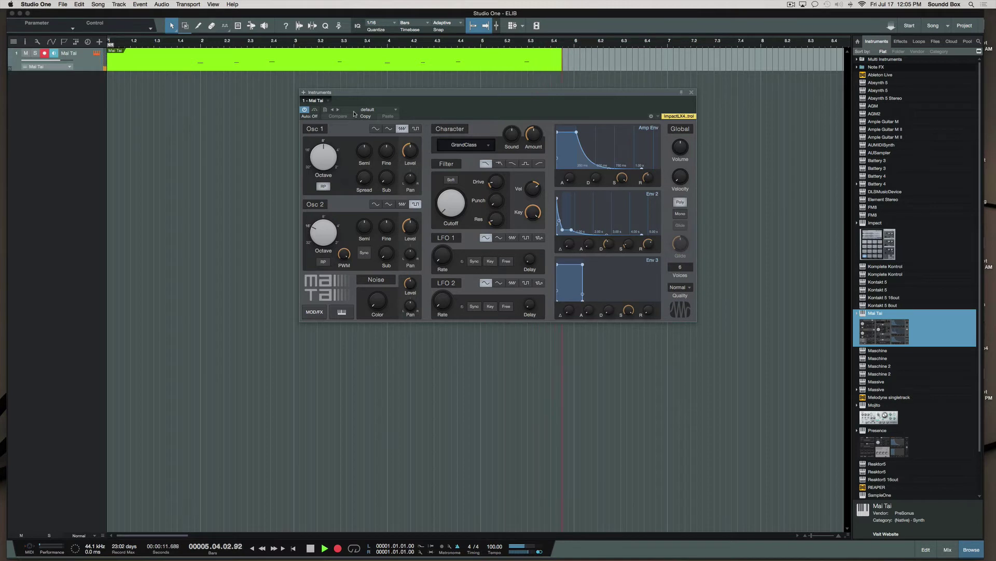
key(space)
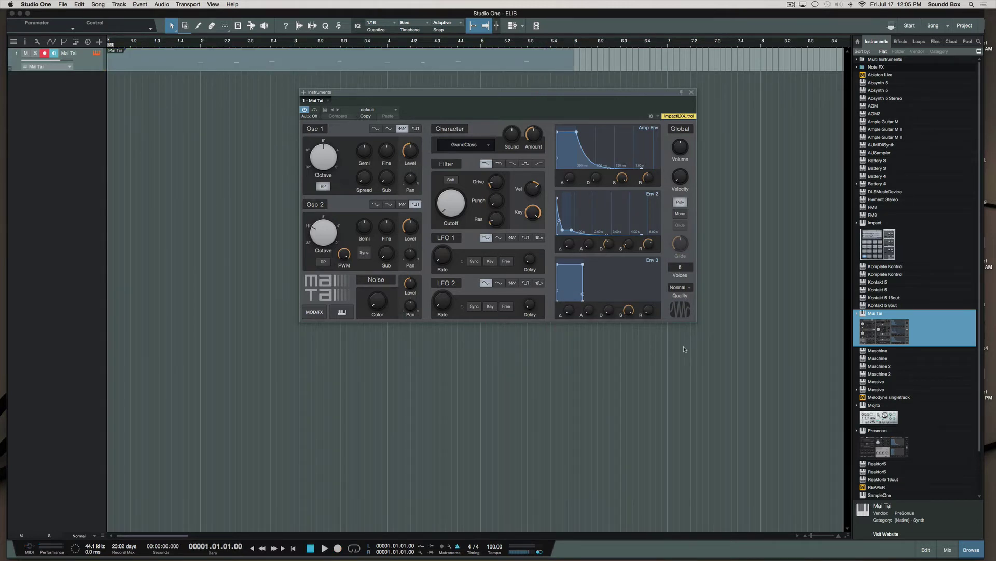
- Add a Presence track with the Artist Instruments > Drum Kits > Electronic Kit preset and record a part
drag(895, 452, 557, 413)
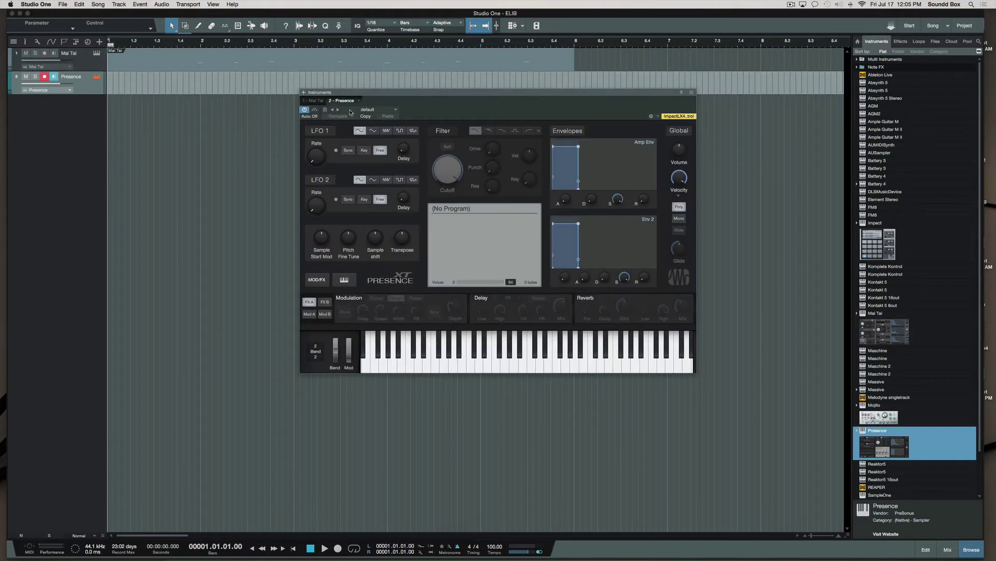
click(390, 109)
click(379, 120)
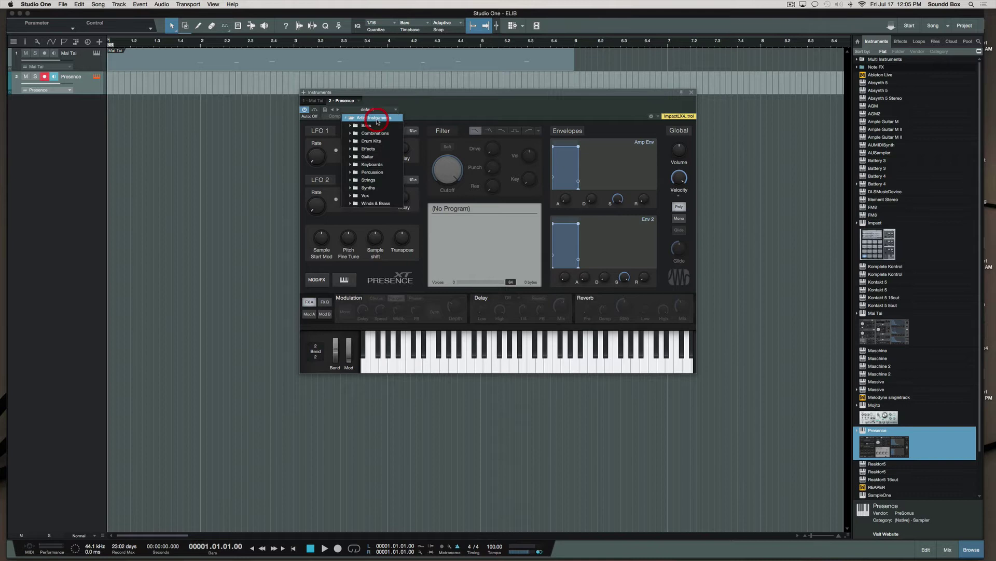
click(368, 141)
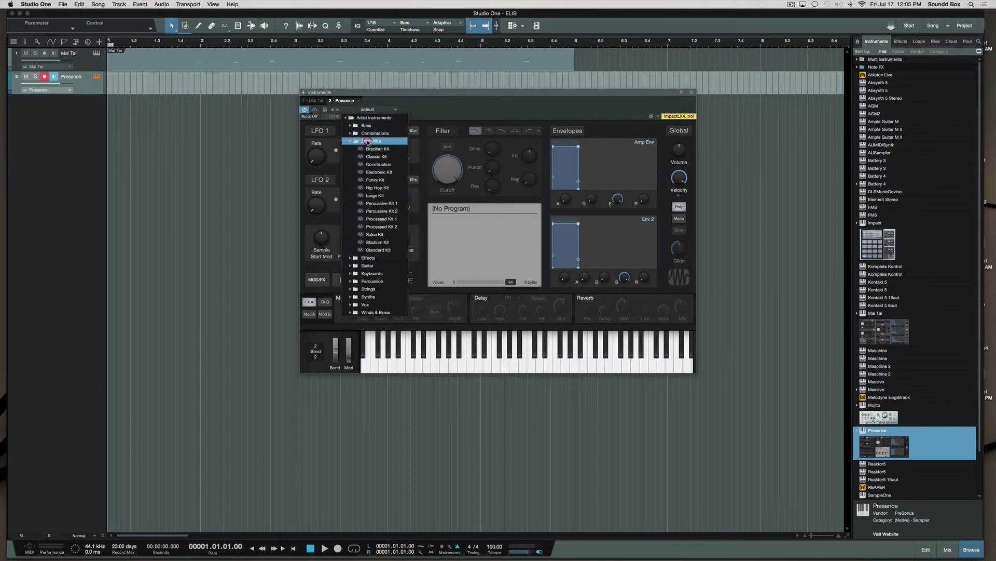
click(383, 172)
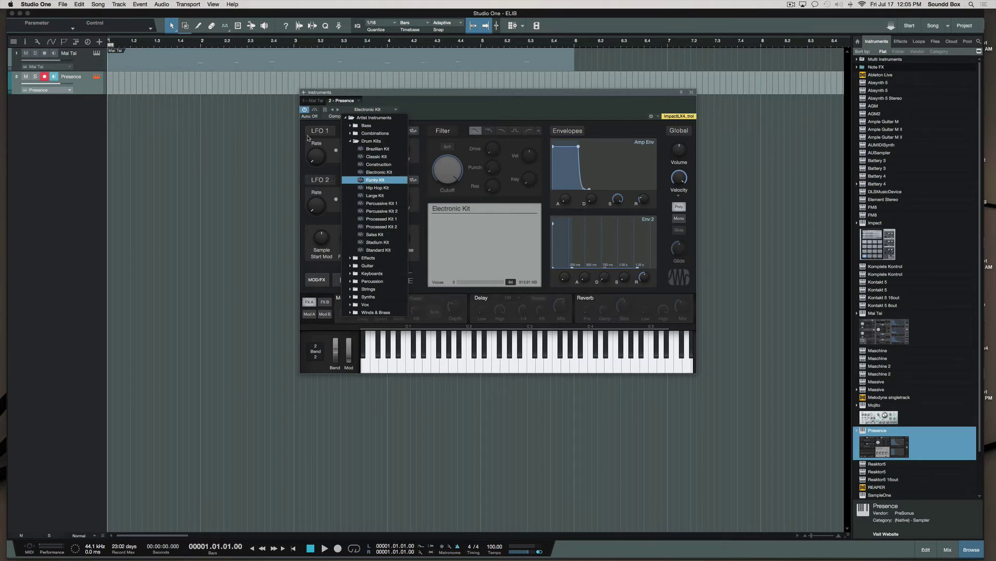
click(273, 134)
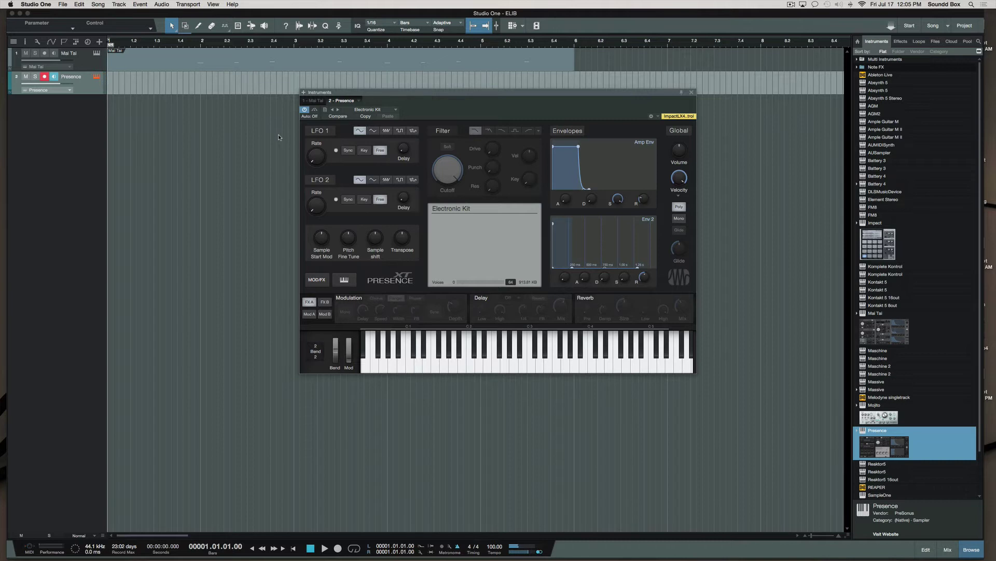
key(KP_Multiply)
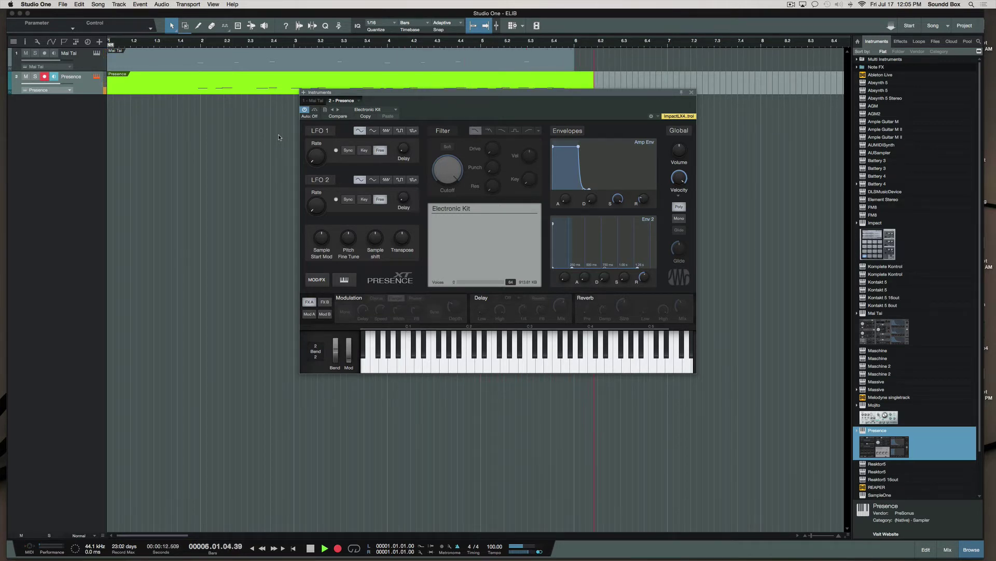
key(space)
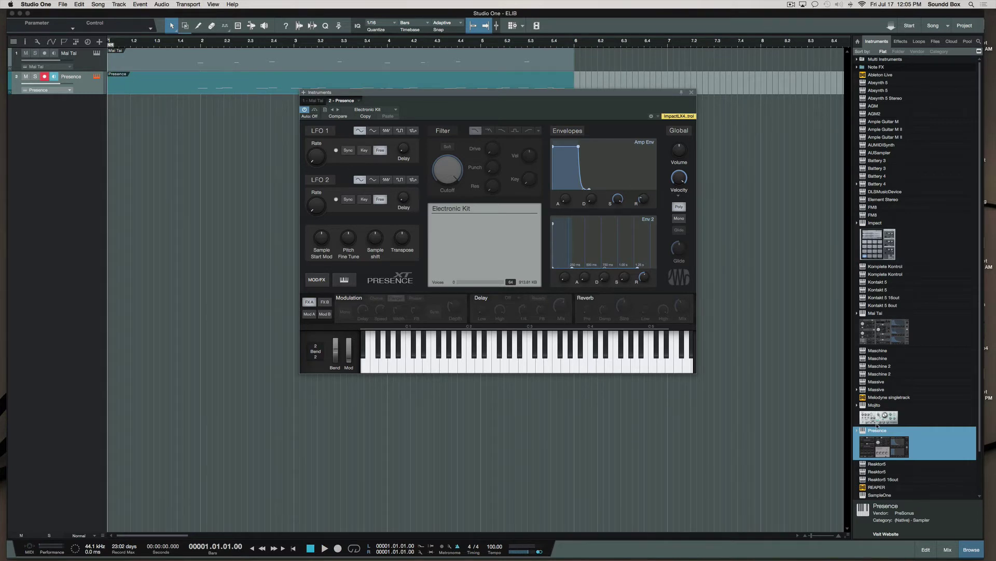
- Add a Mojito track with the Acid Dreams preset, record a part, then close its window
drag(877, 424, 563, 416)
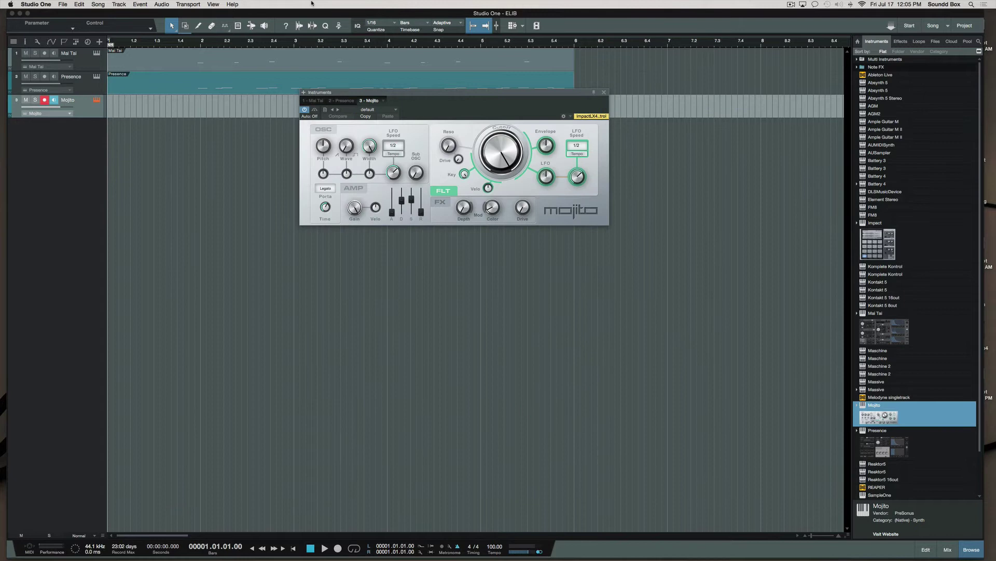
click(338, 109)
key(KP_Multiply)
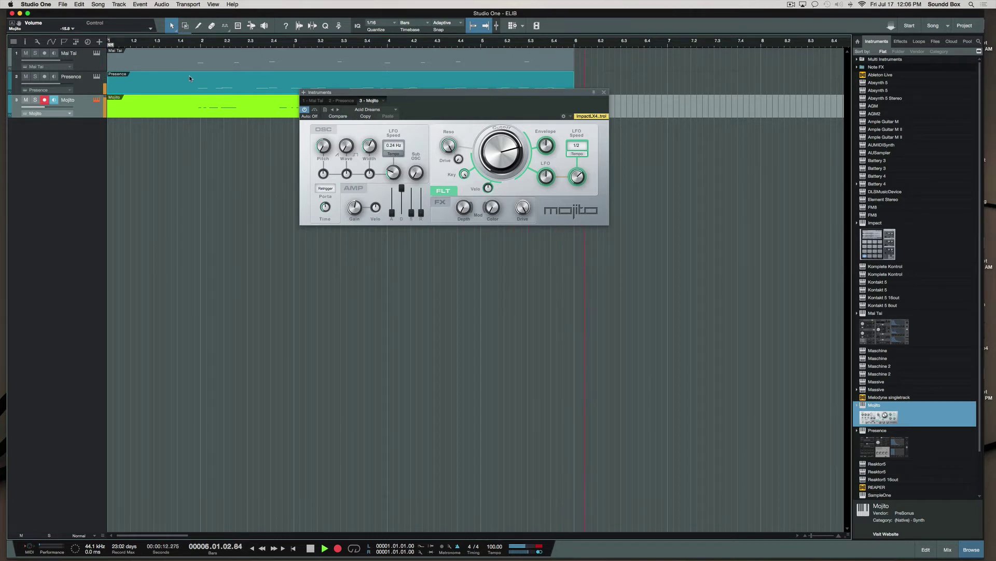
key(space)
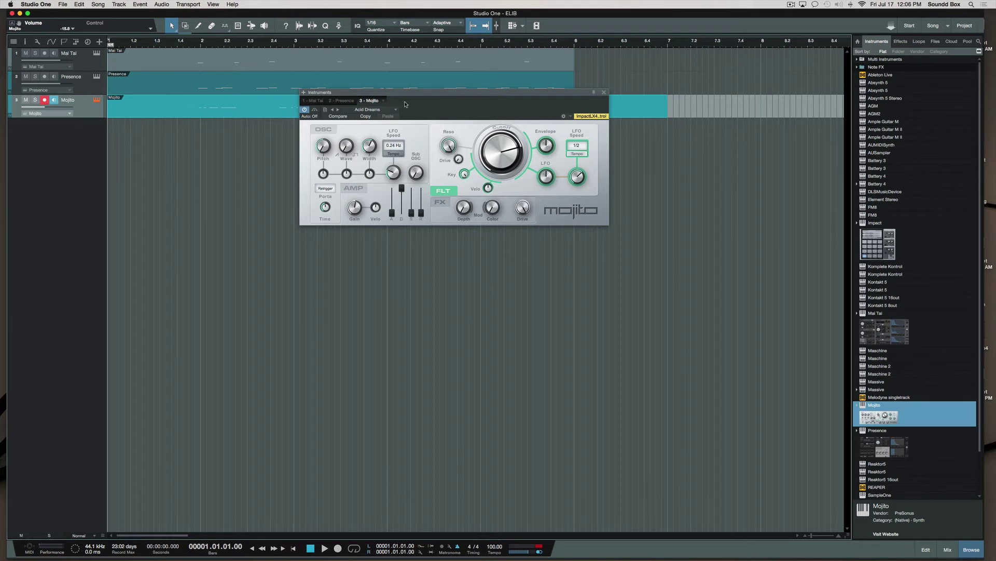
drag(479, 94, 514, 167)
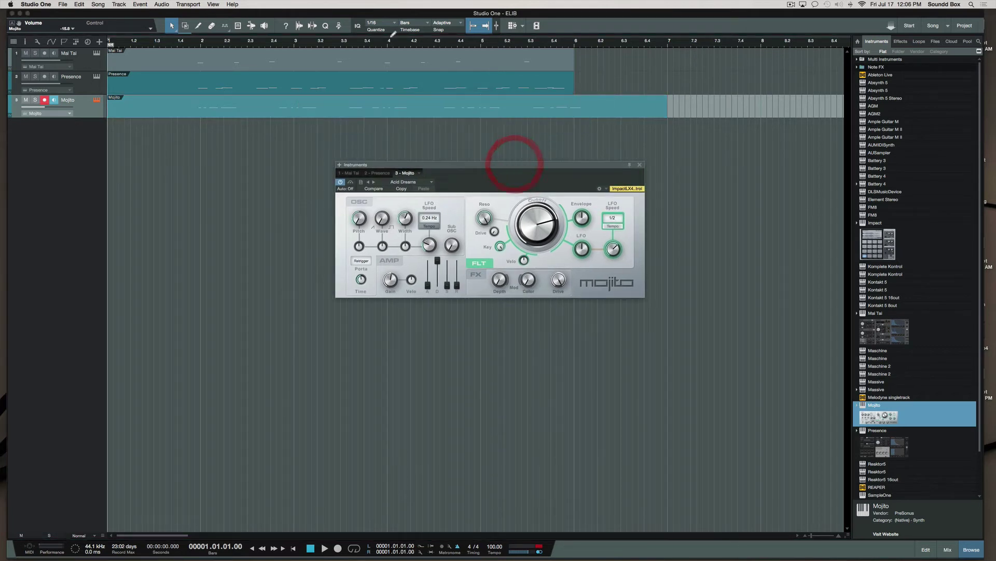
click(641, 165)
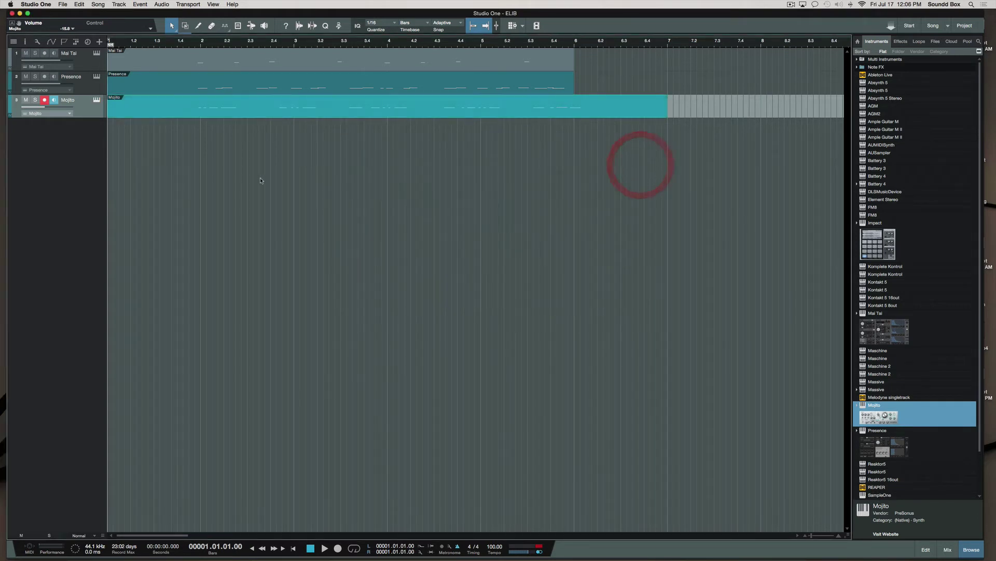
- Rename the Mai Tai, Presence and Mojito tracks to SYNTH, DRUMS and LEAD
click(81, 54)
double_click(68, 53)
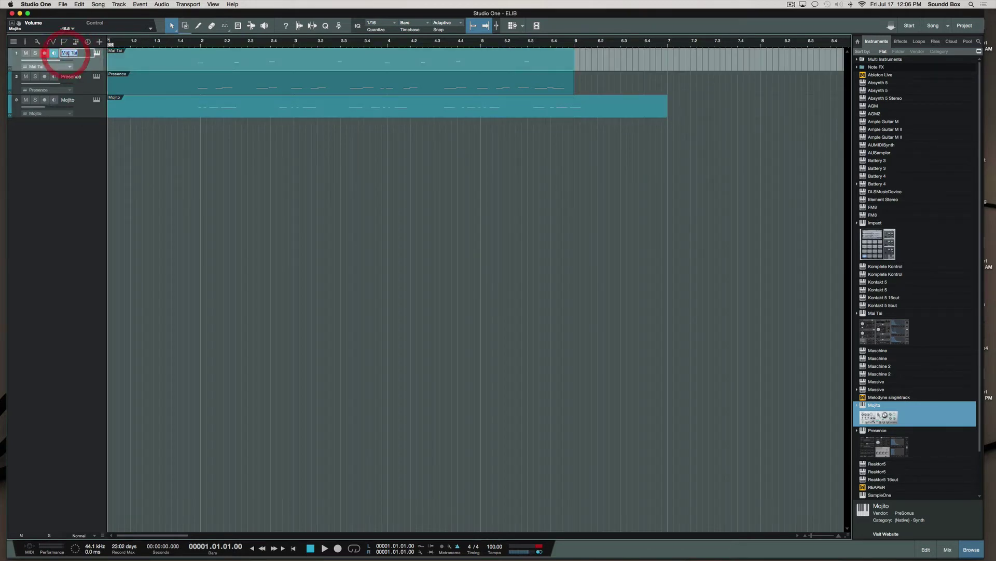
text(SY)
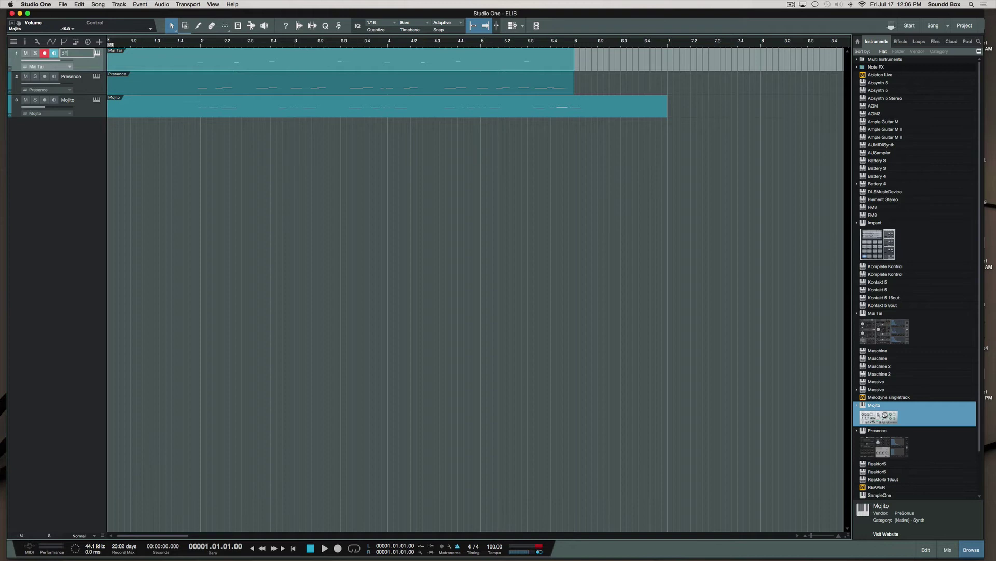
text(NTH)
key(Tab)
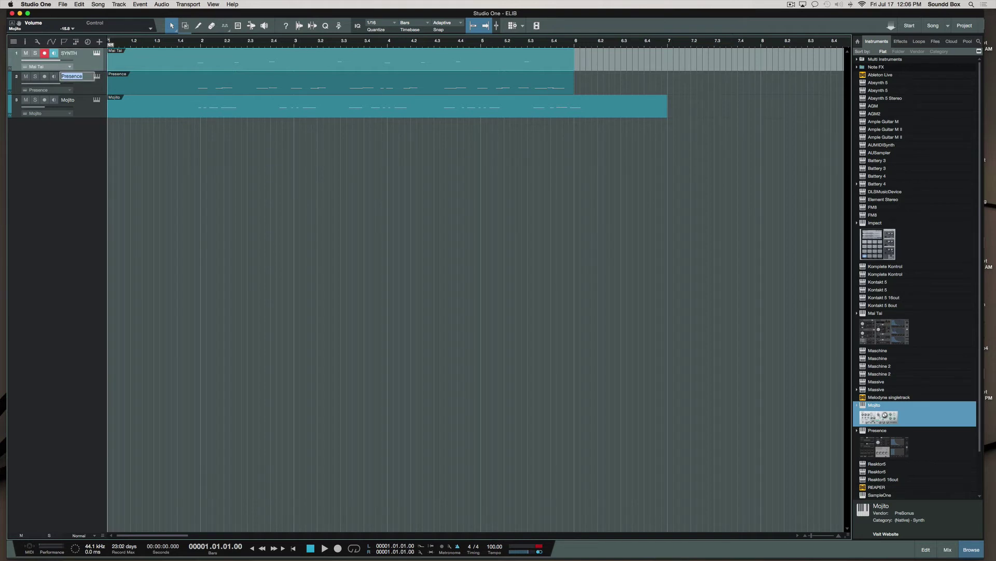
text(DRUMS)
key(Tab)
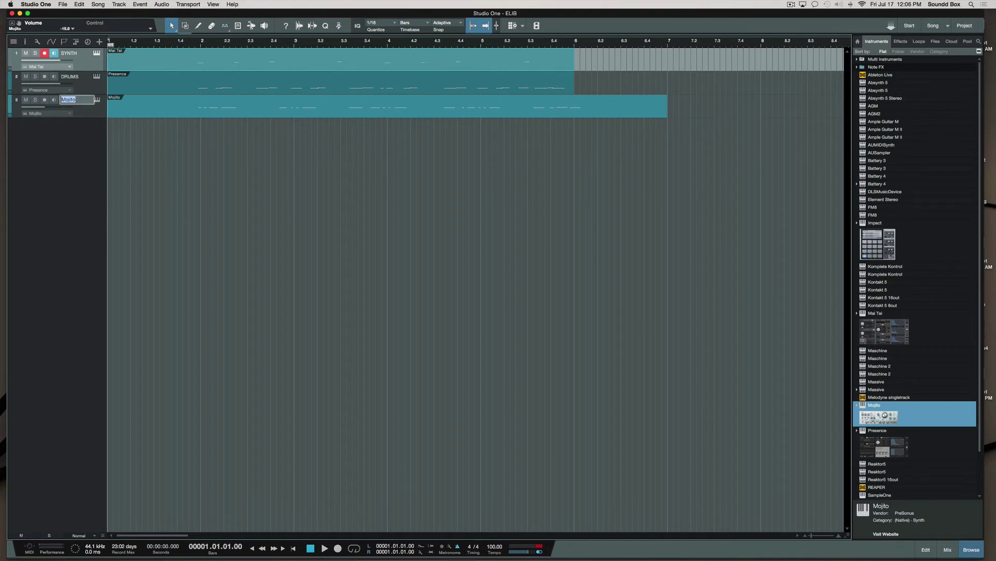
text(LEAD)
key(Return)
key(F3)
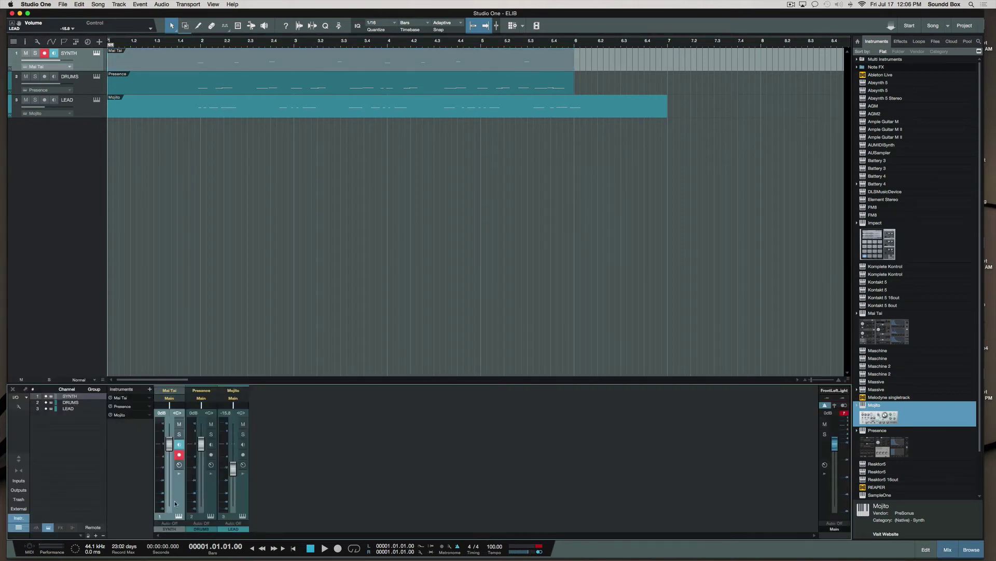
click(208, 497)
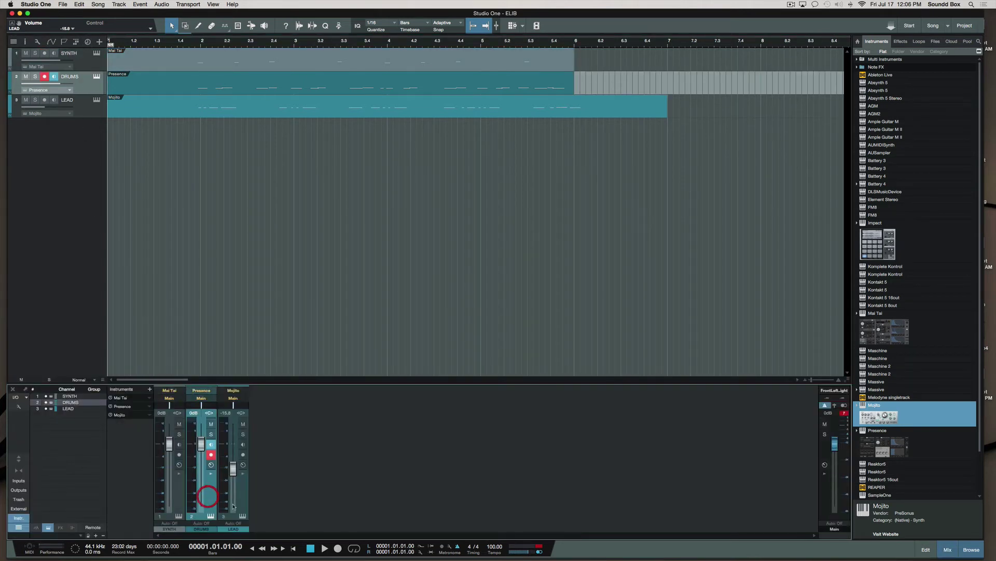
click(233, 506)
click(211, 491)
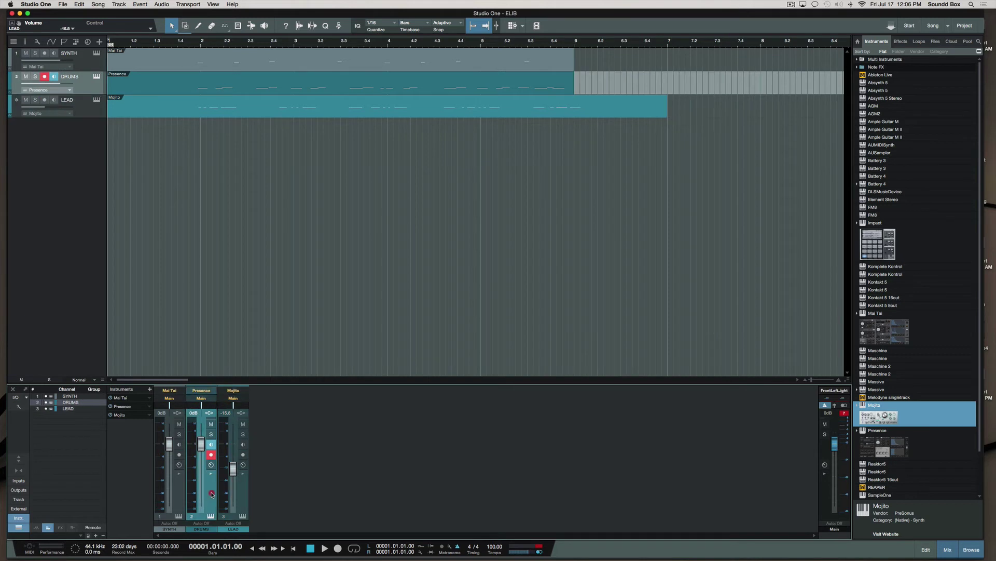
click(178, 496)
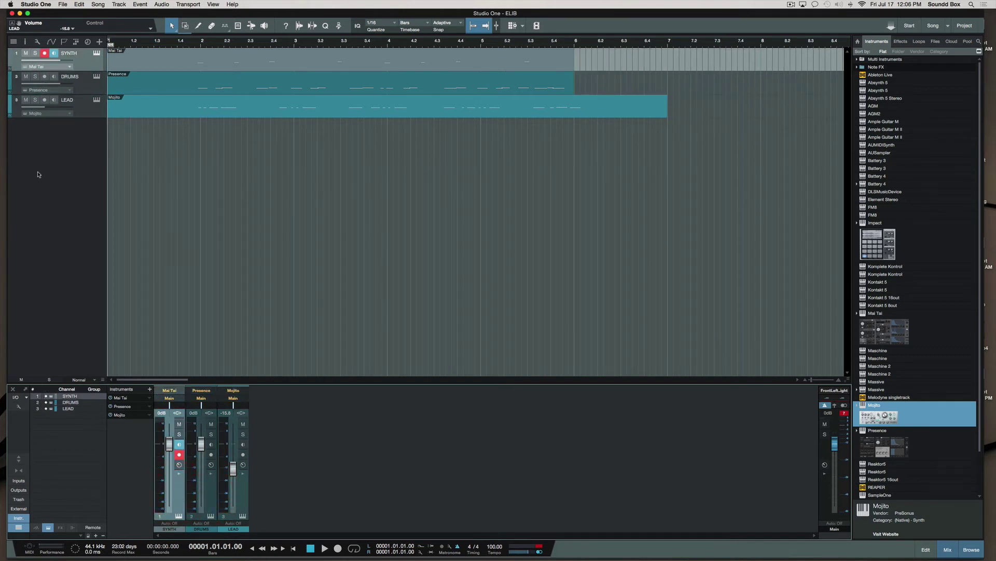
click(86, 89)
click(84, 109)
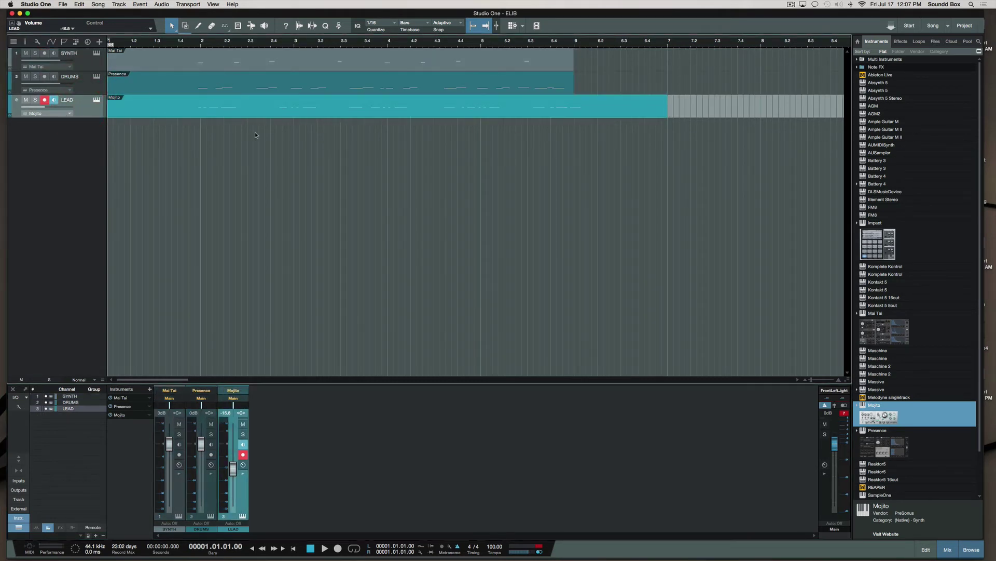
click(181, 79)
click(175, 64)
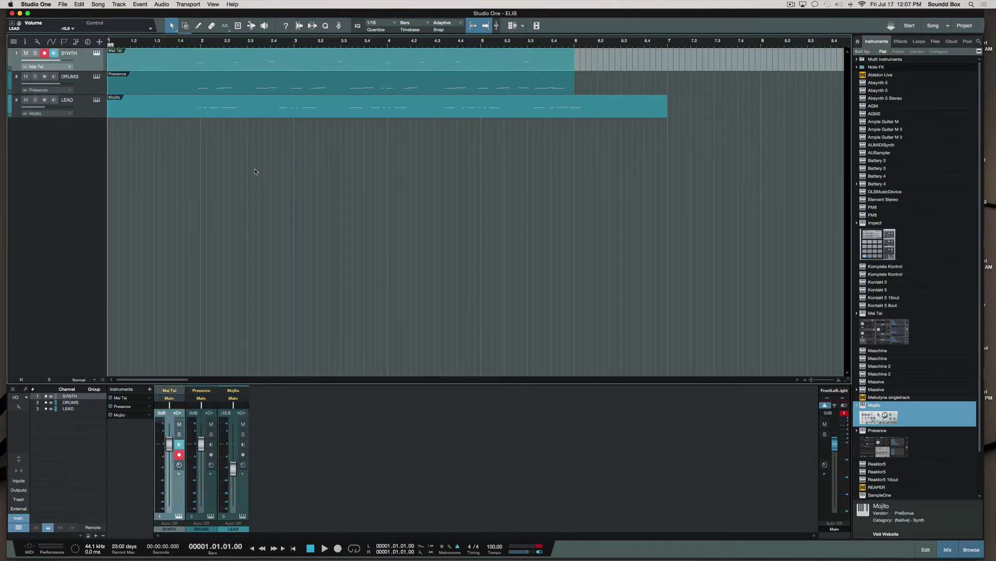
click(222, 152)
click(250, 134)
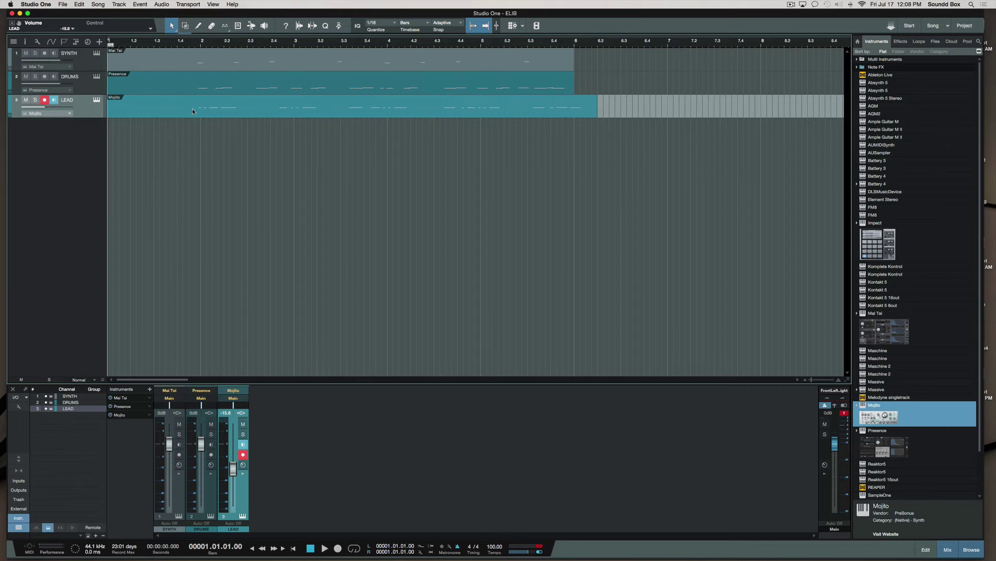
scroll(308, 90, right, 10)
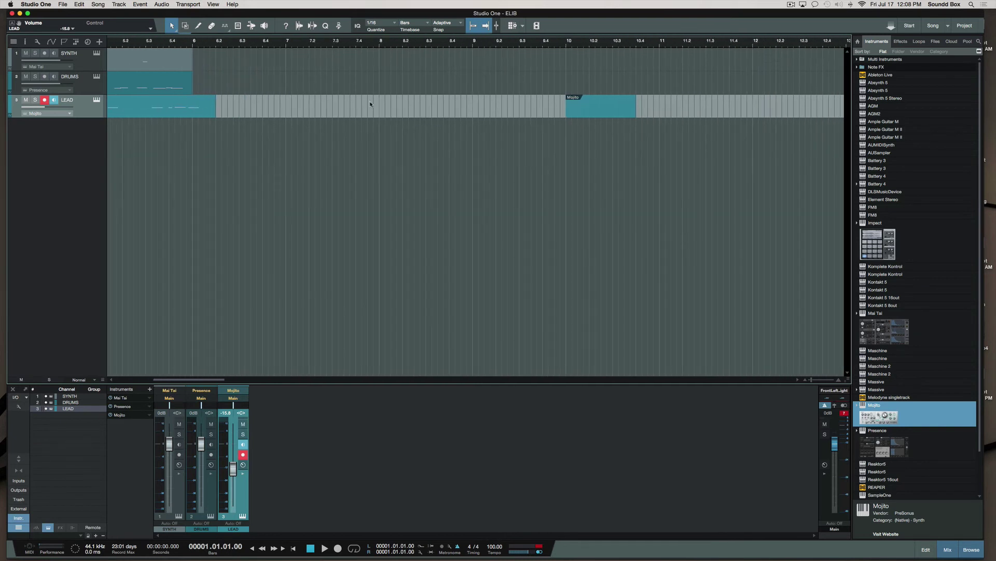
scroll(370, 103, left, 10)
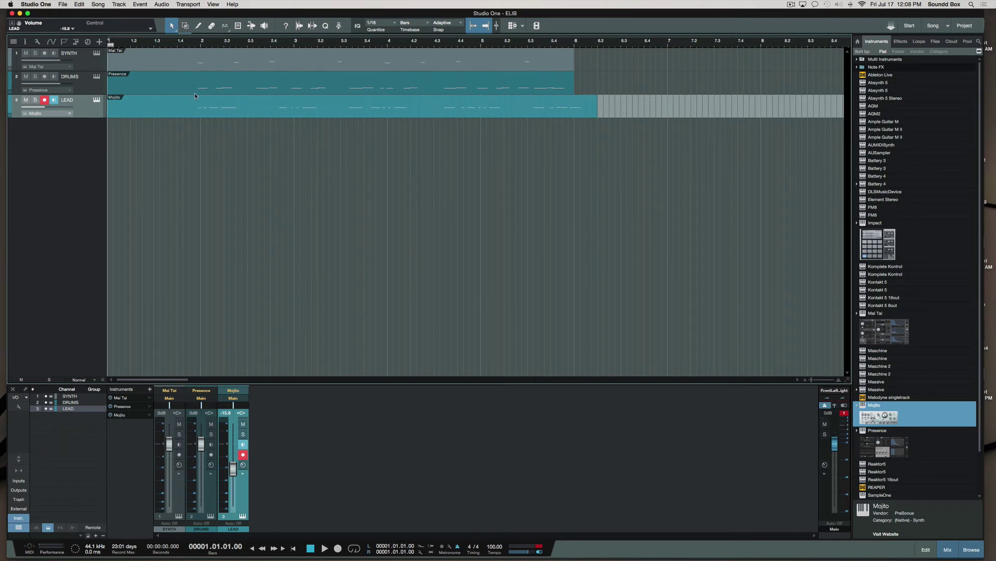
- Select all events in the arrangement and apply Merge Events so each takes its track name
click(268, 138)
key(super+a)
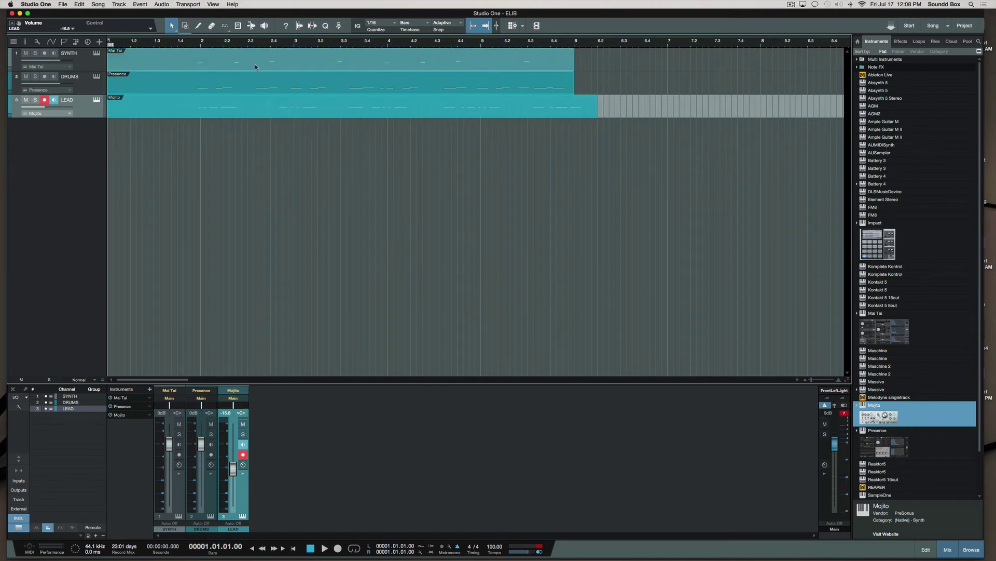
click(254, 64)
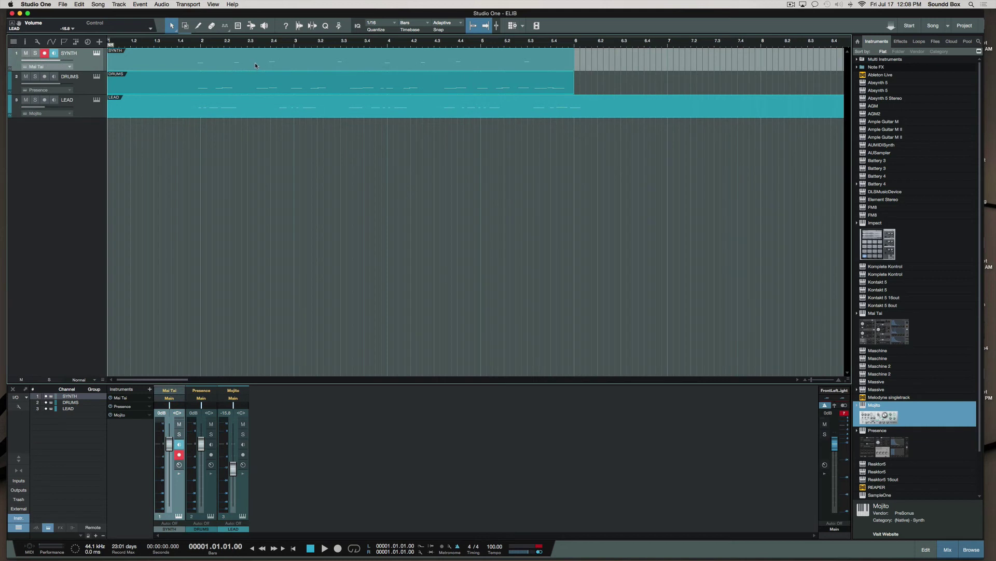
right_click(237, 103)
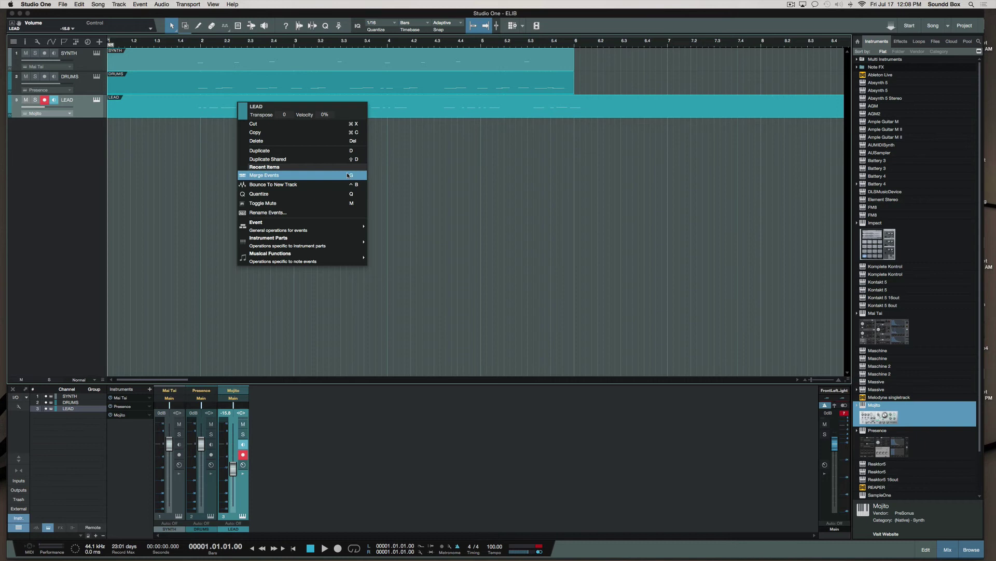
click(350, 177)
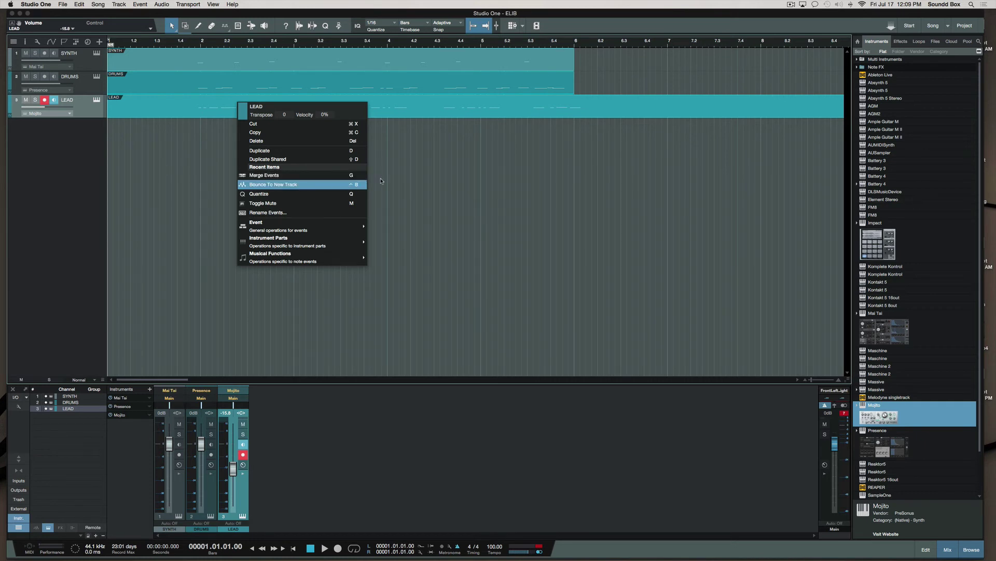
click(423, 169)
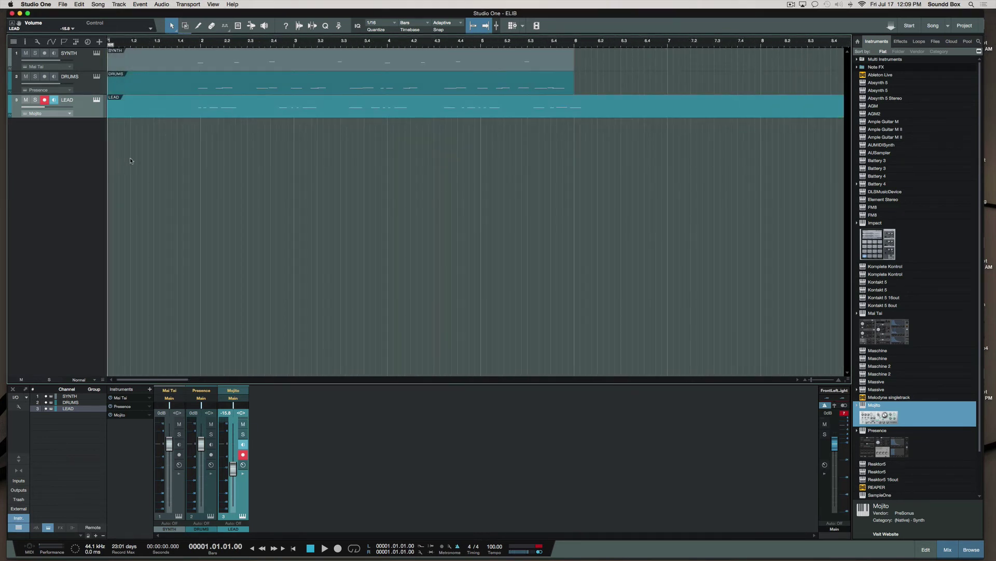
- Rename the LEAD track to LEAD 2
click(144, 151)
click(136, 84)
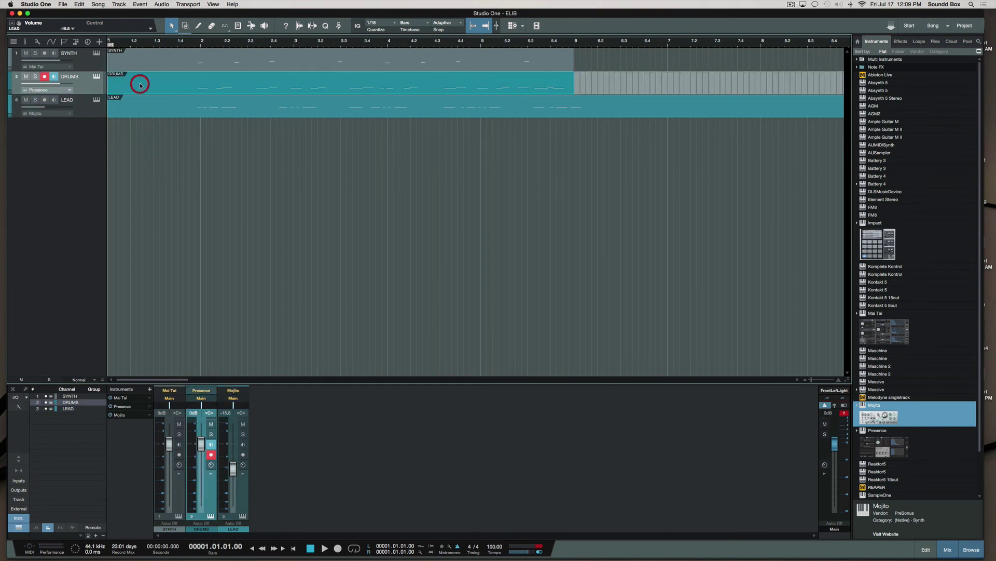
click(151, 56)
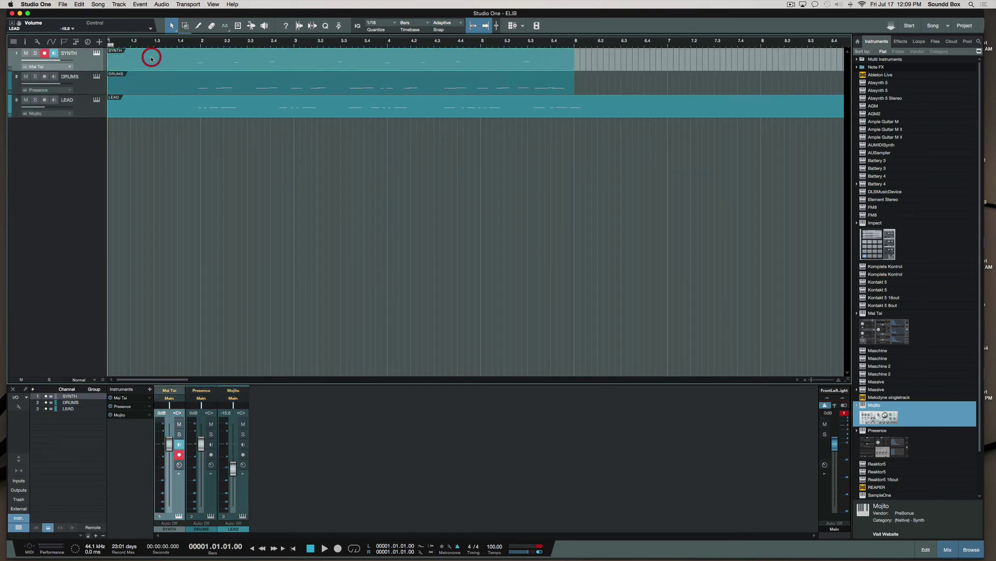
click(153, 104)
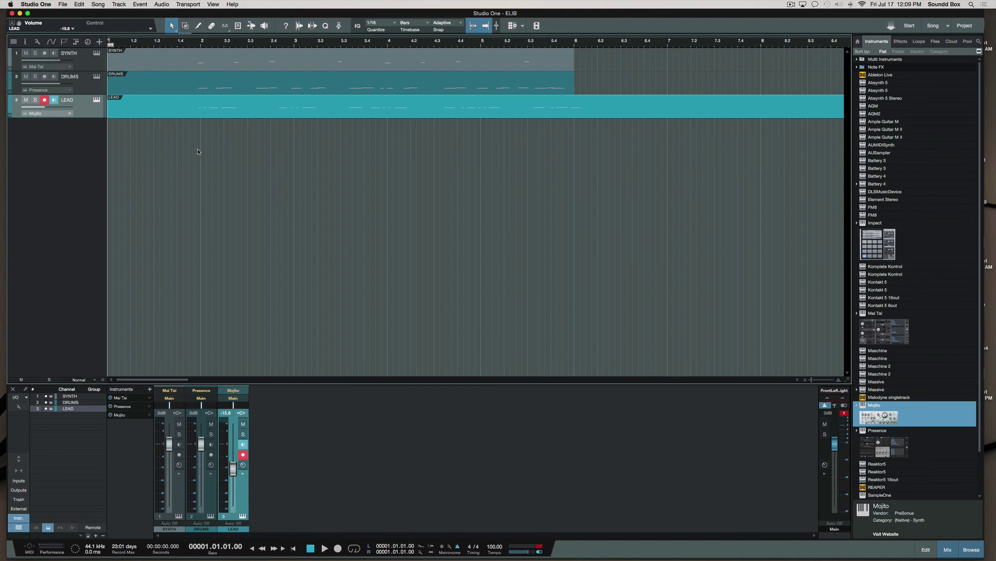
right_click(118, 100)
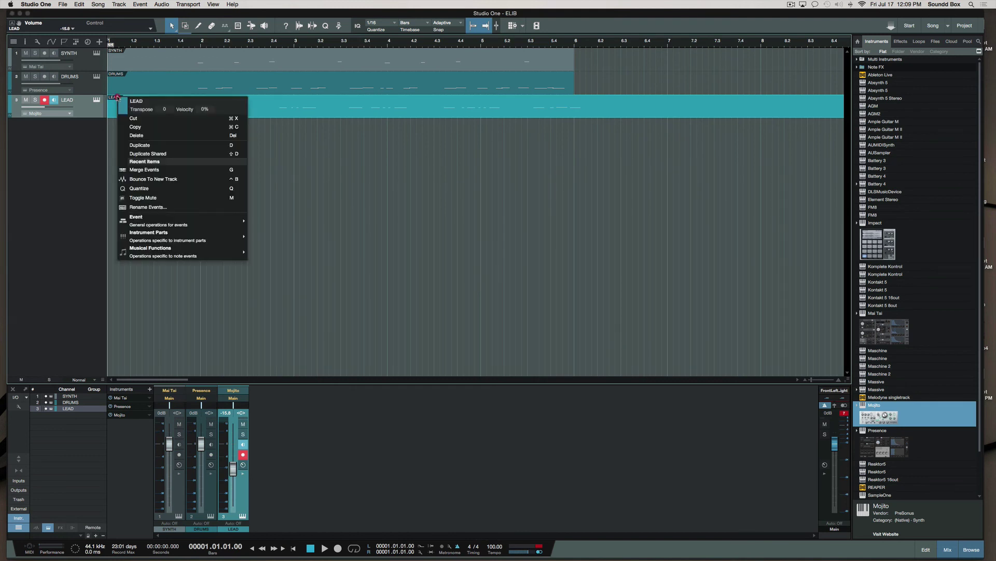
click(136, 101)
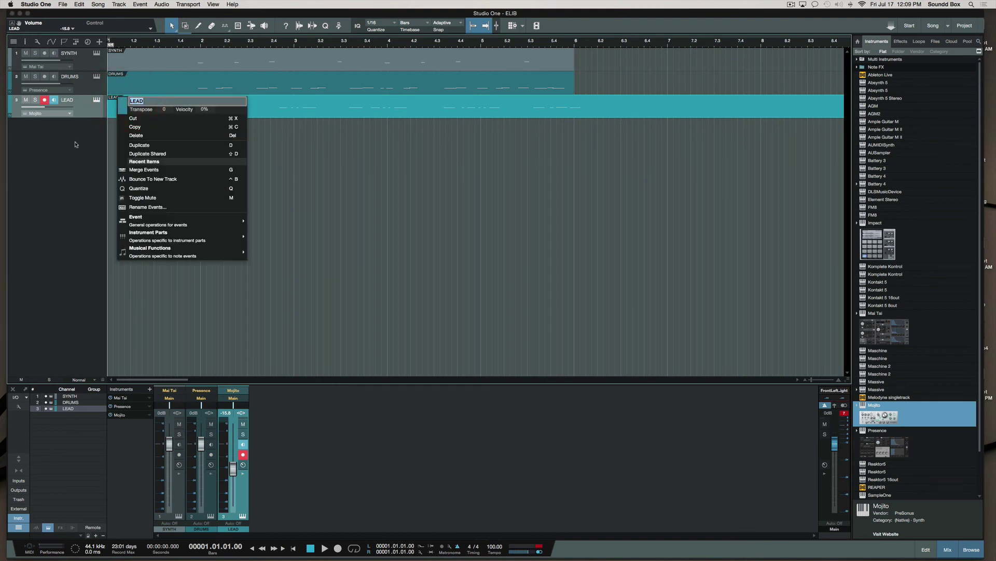
click(76, 121)
double_click(77, 100)
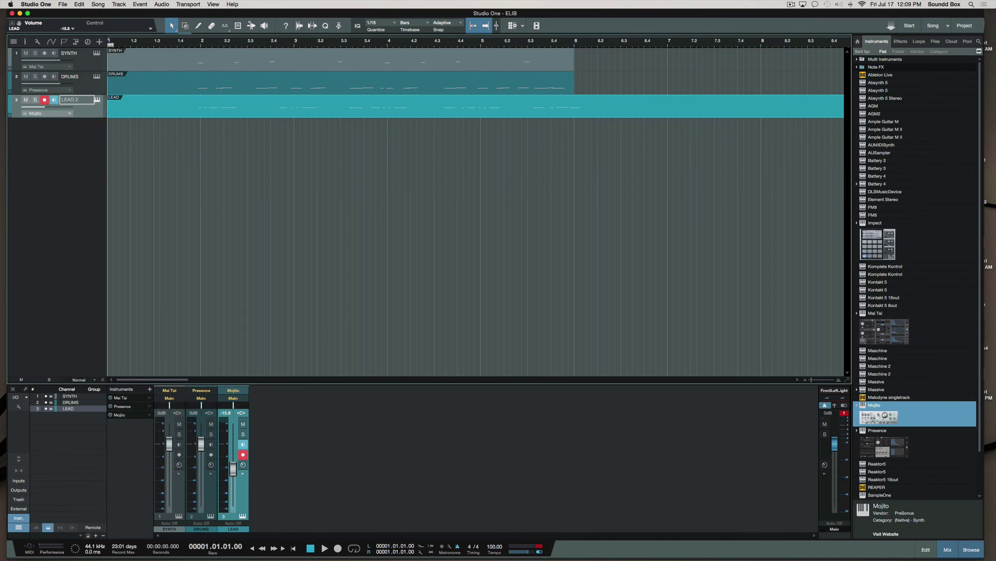
key(Return)
- Merge the lead track's event so it carries the LEAD 2 name
click(154, 115)
right_click(130, 115)
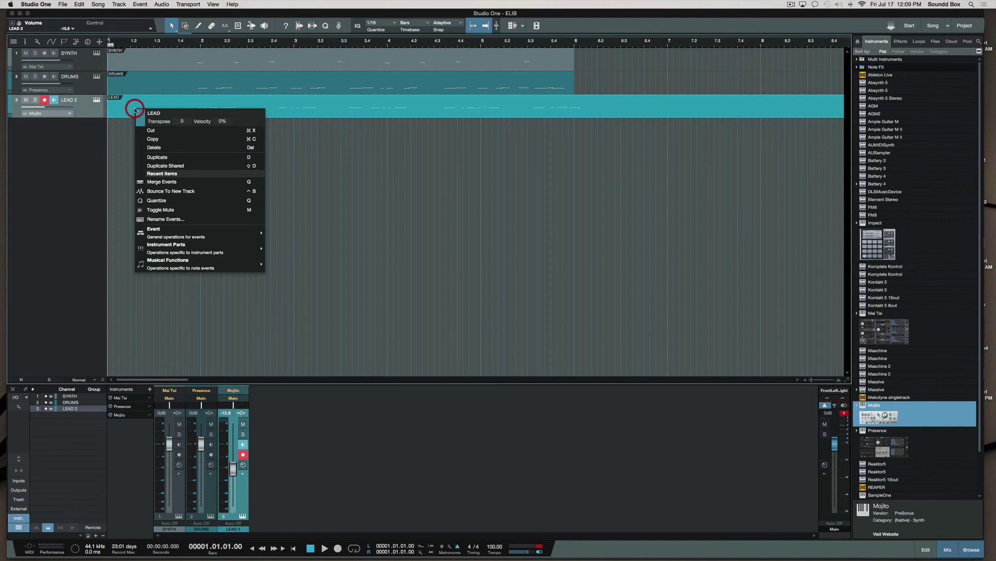
click(170, 183)
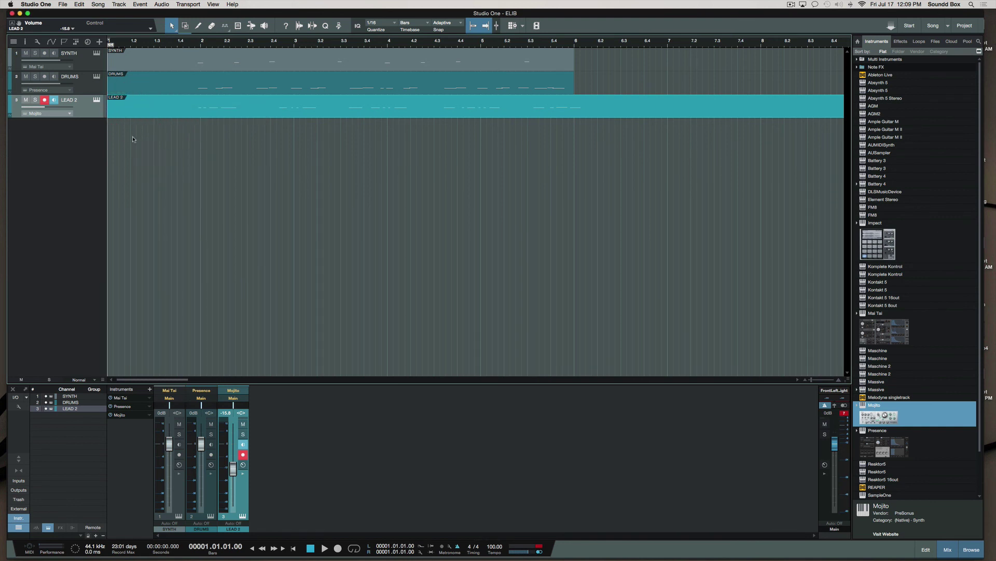
- Select the SYNTH, DRUMS and LEAD 2 events and trim their starts to about bar 1.4
click(90, 88)
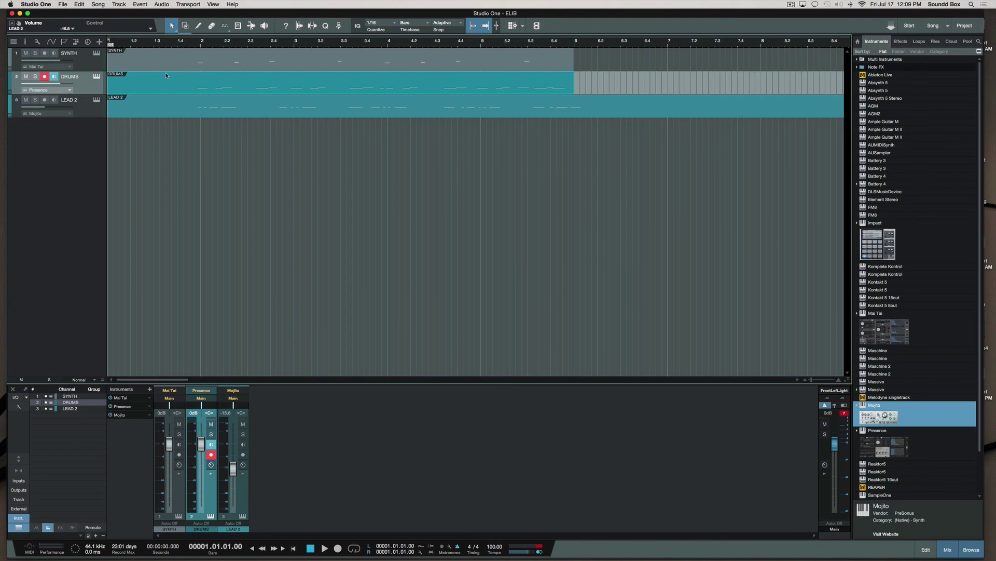
click(88, 66)
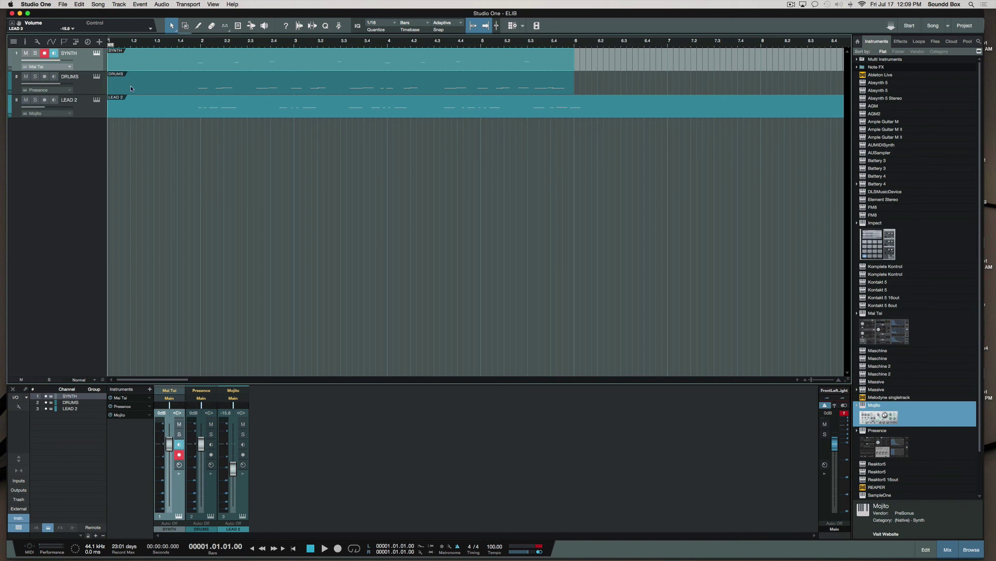
drag(144, 138, 145, 57)
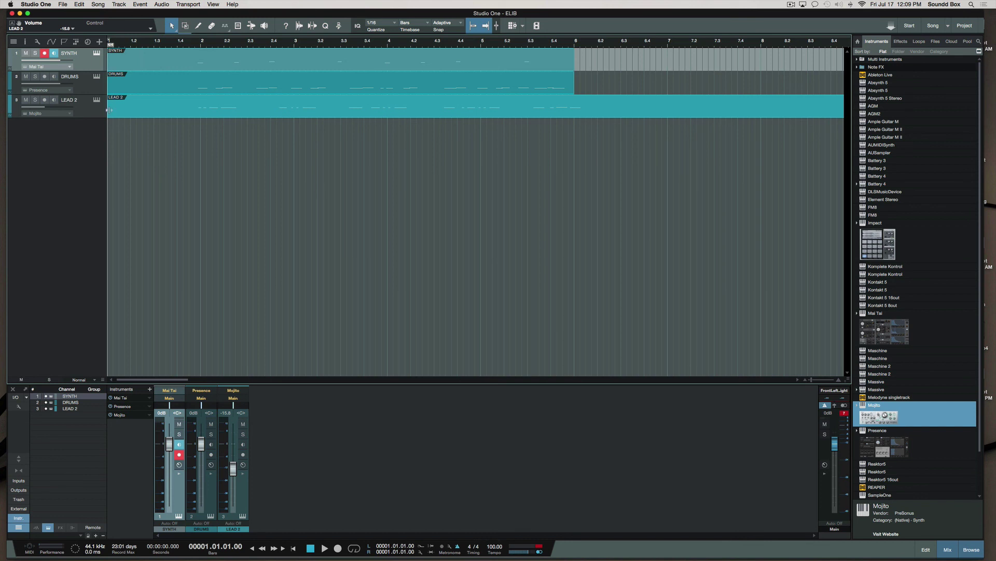
drag(109, 112, 188, 148)
click(182, 128)
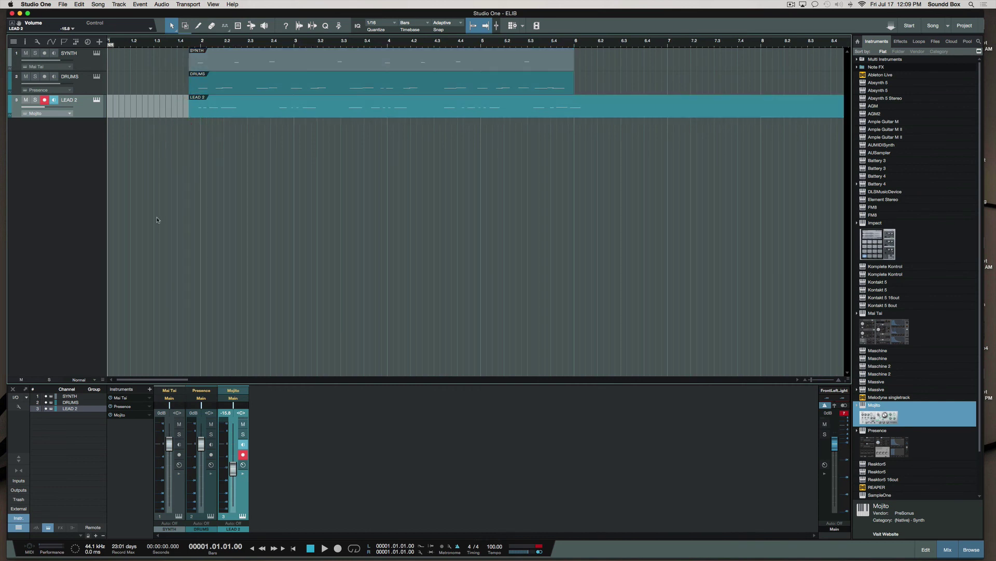